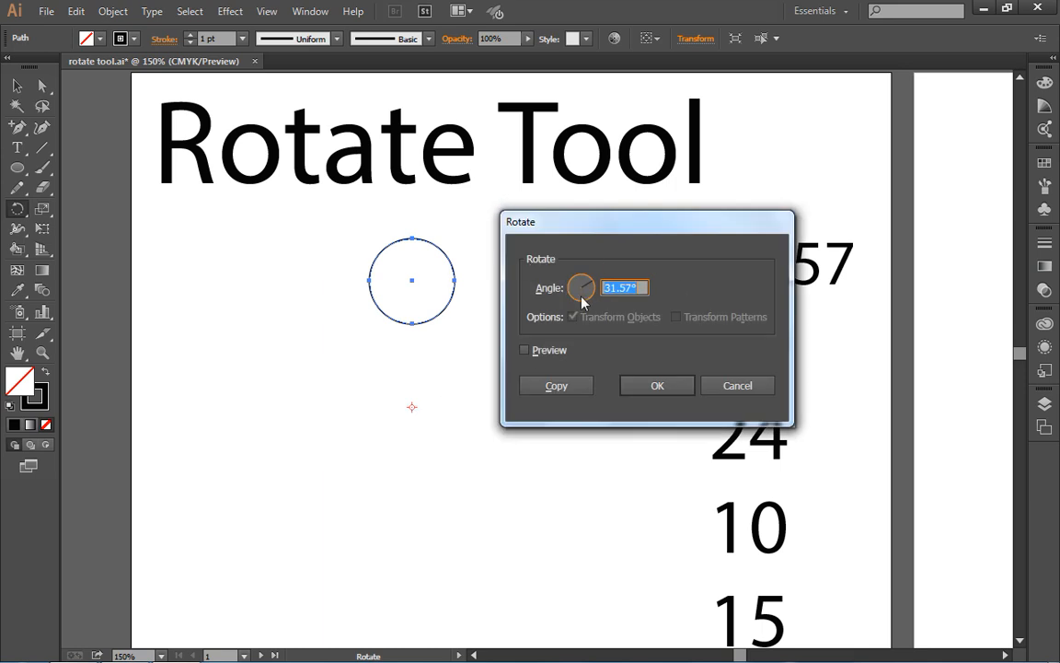
Try making a copy of the circle rotated 30° about the point just below it, and undo it.
text(30)
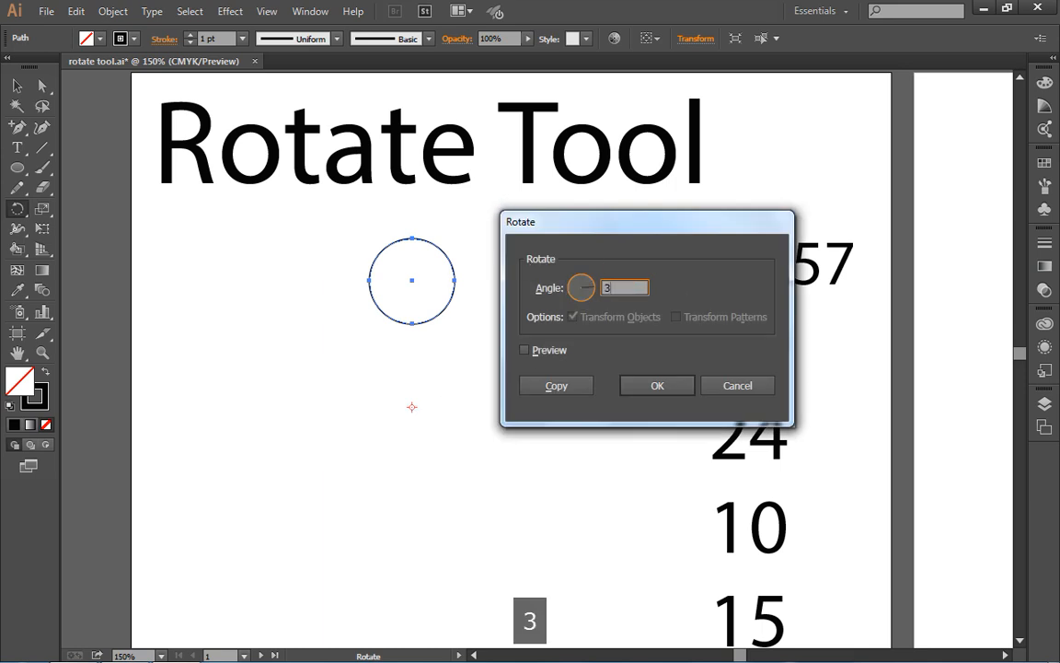
click(567, 385)
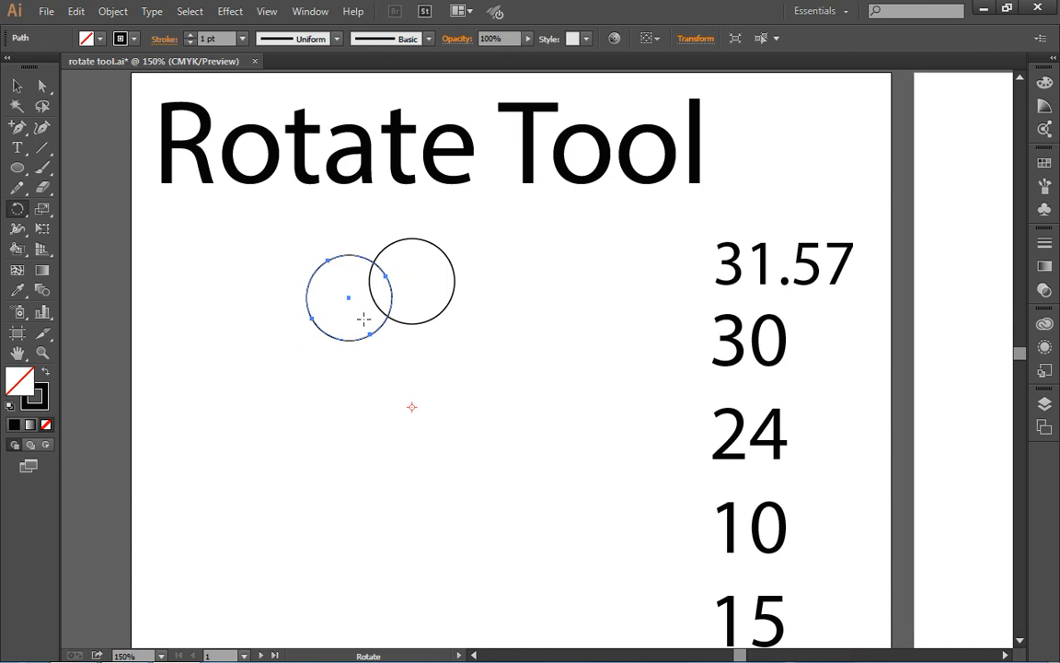
alt+click(413, 408)
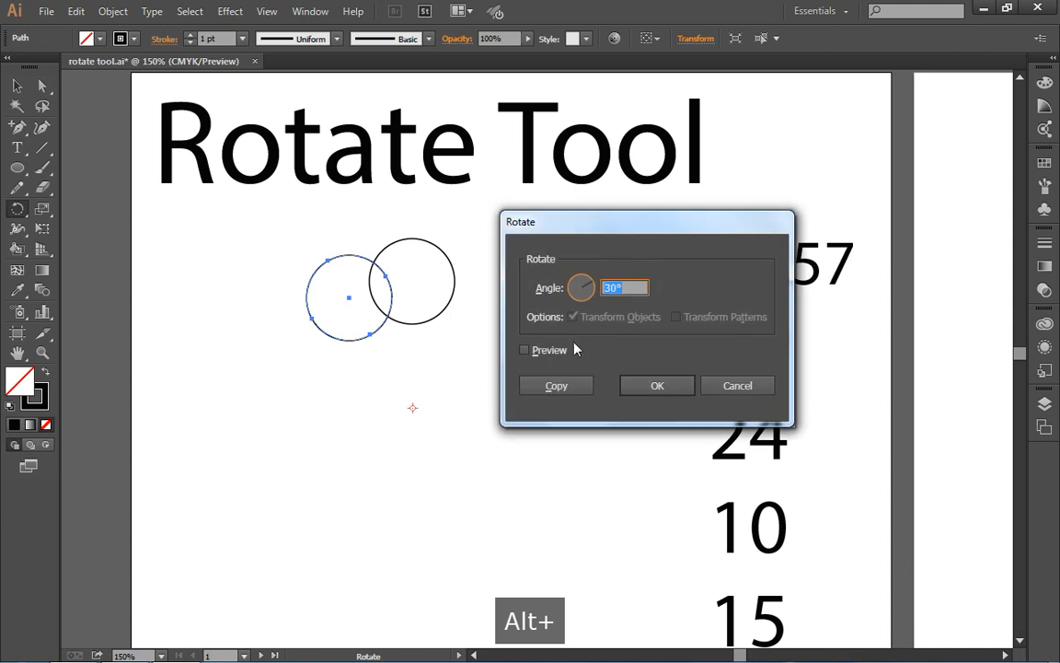
click(736, 388)
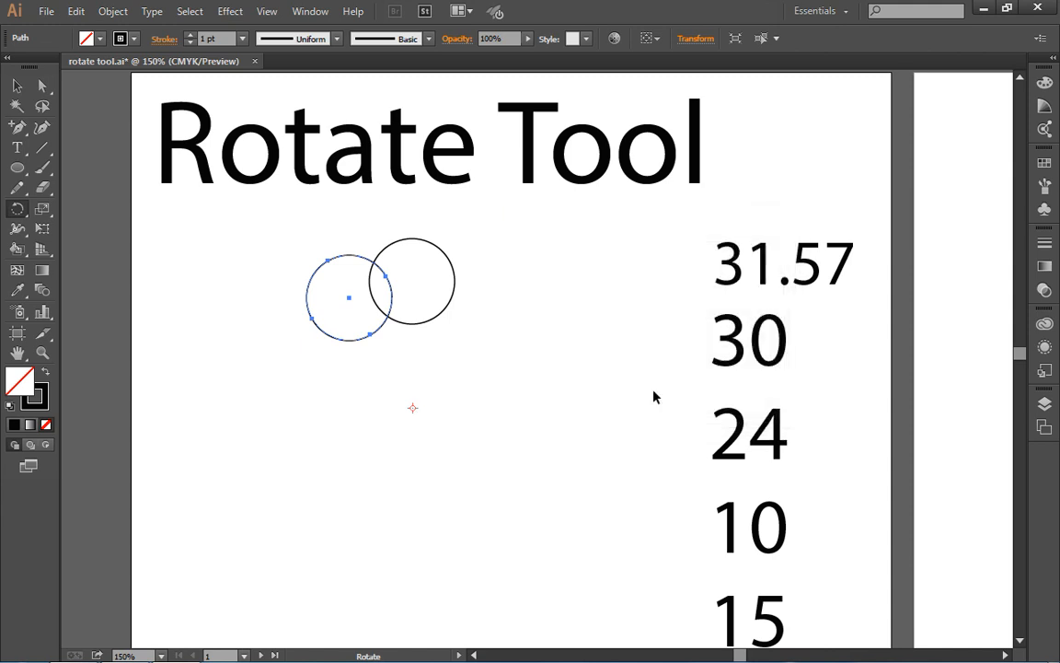
key(ctrl+z)
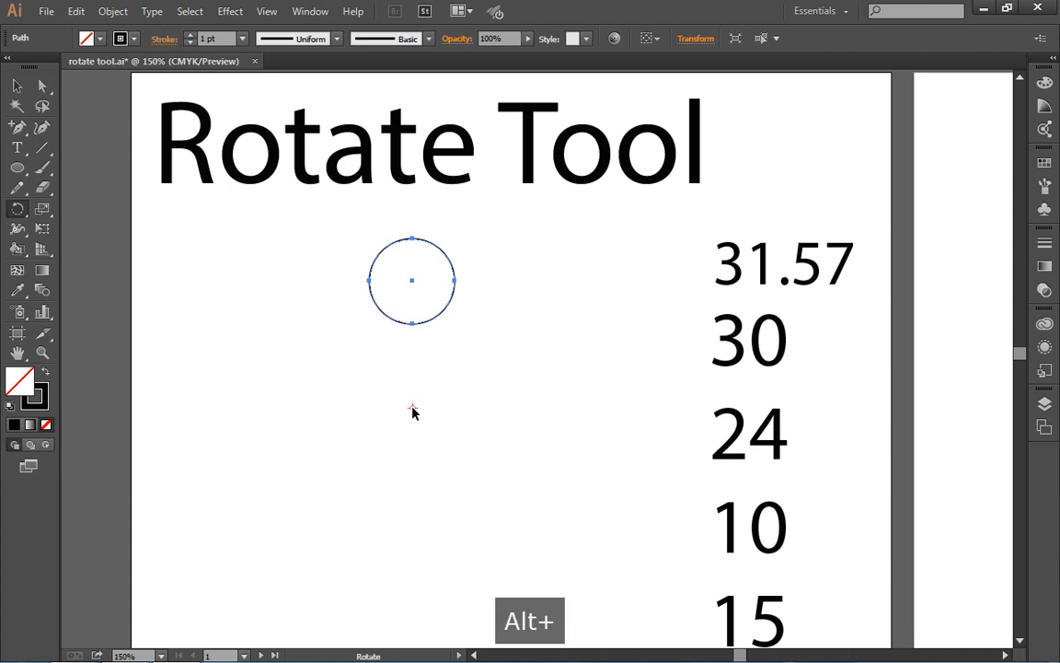
Try making a copy of the circle rotated 60° about the same point below it, and undo it.
alt+click(412, 407)
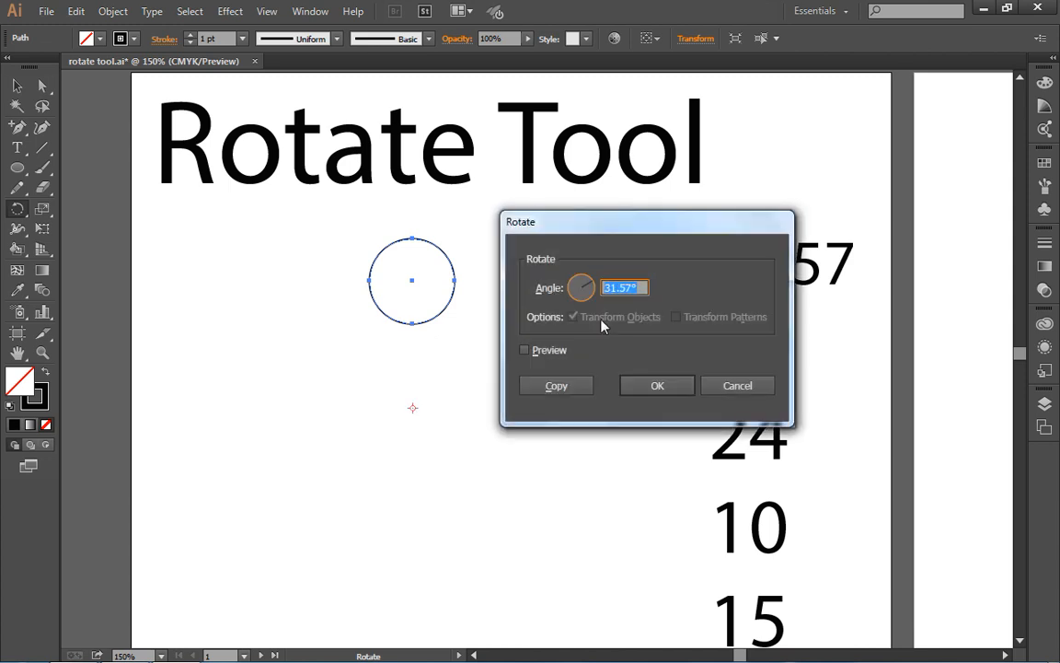
text(60)
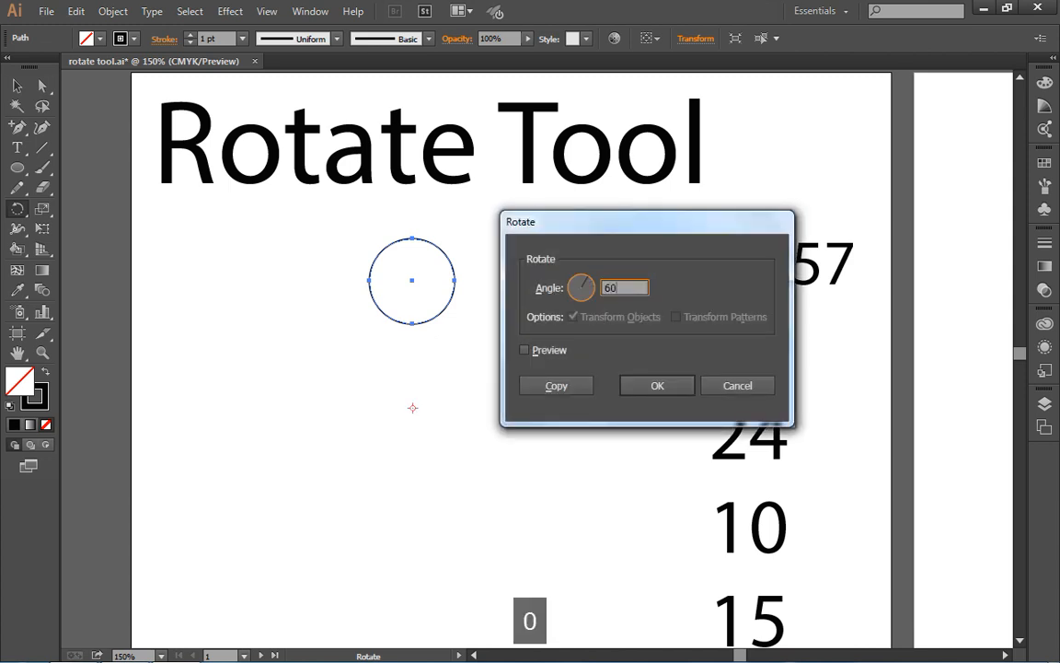
click(558, 387)
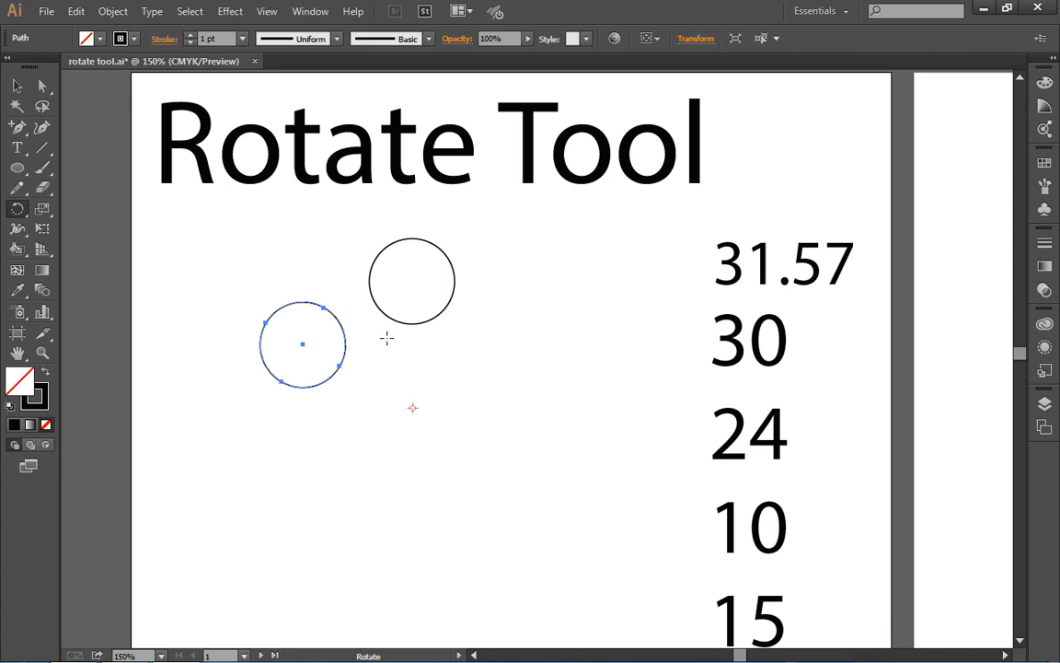
key(ctrl+z)
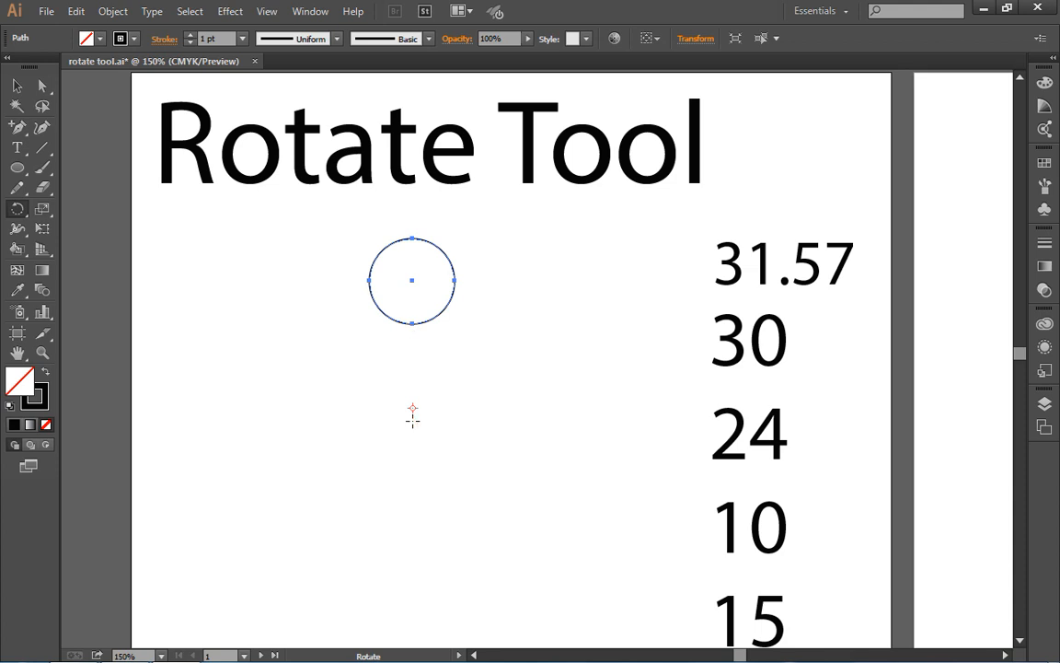
Try a 30° rotated copy of the circle about a point farther below it, and undo it.
alt+click(413, 486)
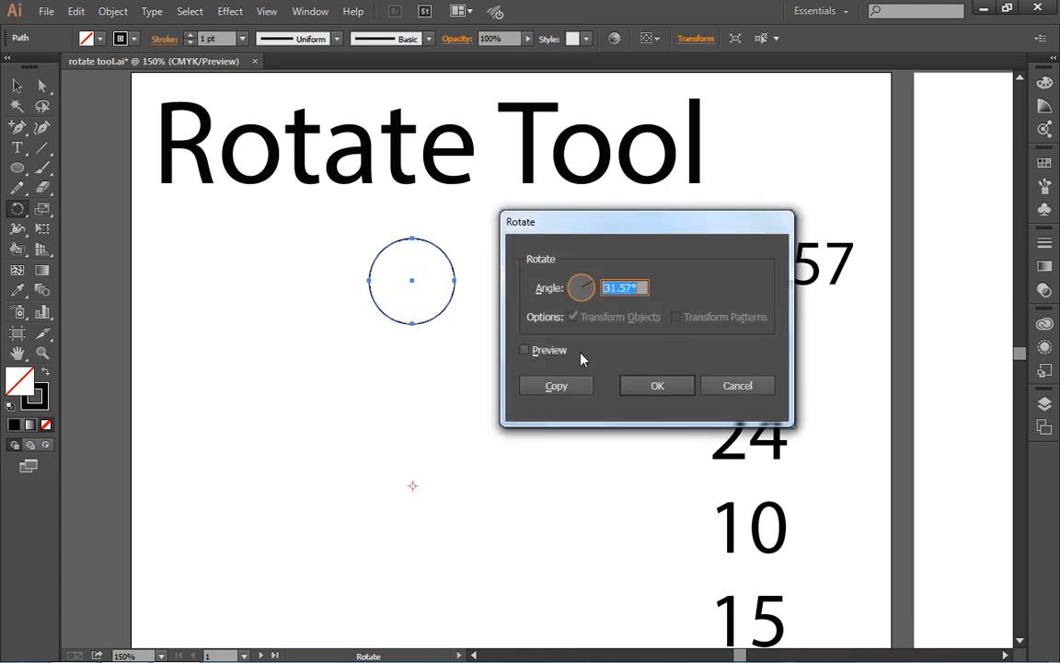
text(30)
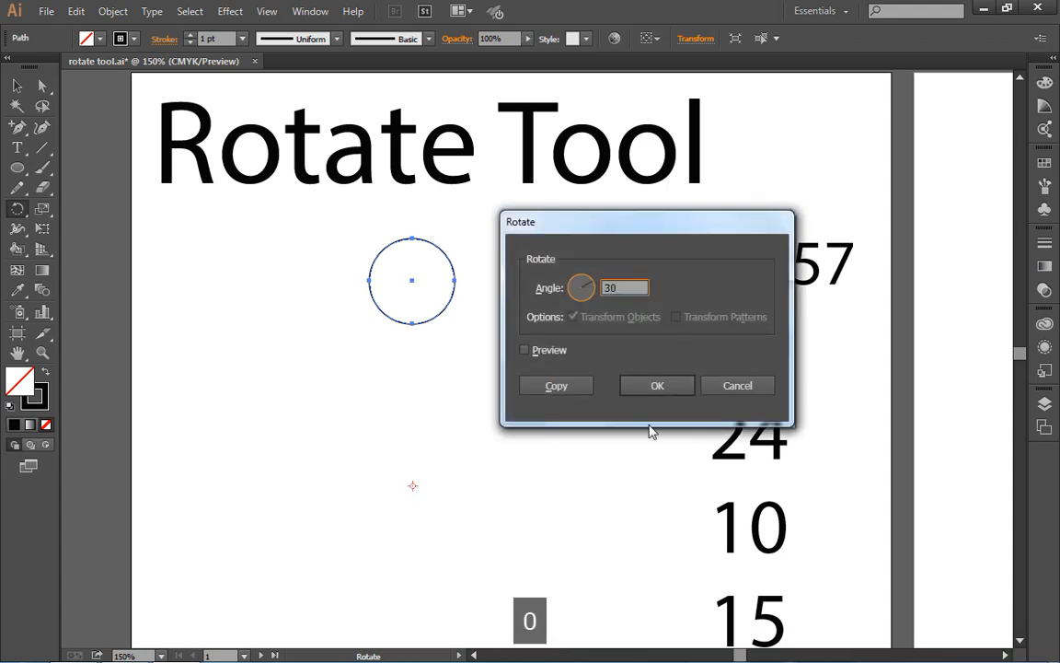
click(569, 386)
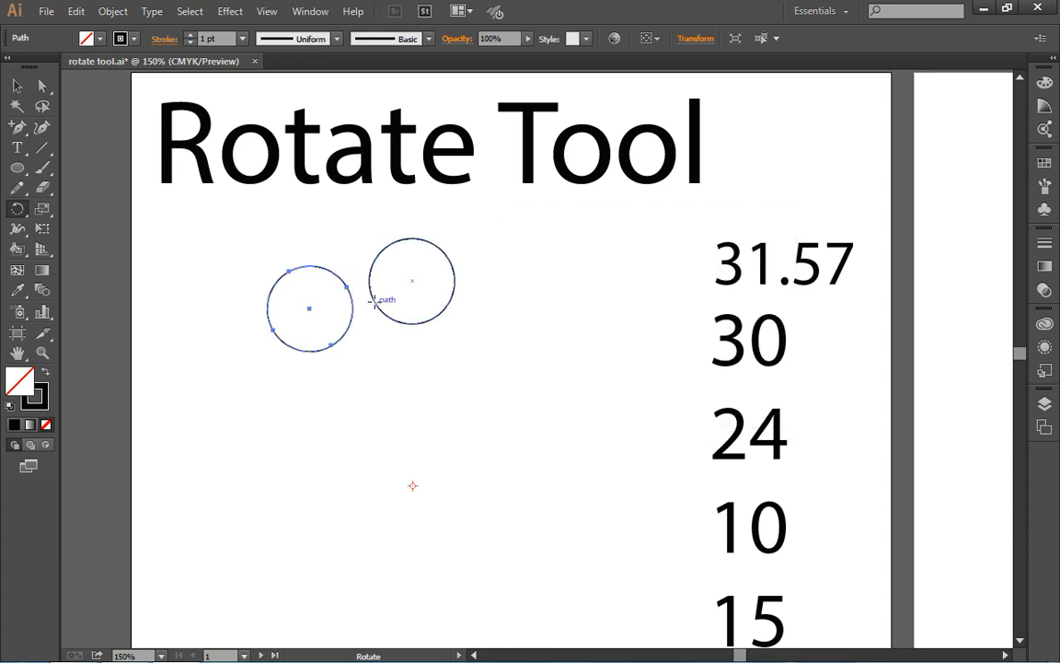
key(v)
key(ctrl+z)
Rotate a copy of the circle freehand by about 24.84° around the farther point so it sits against the original's edge.
key(r)
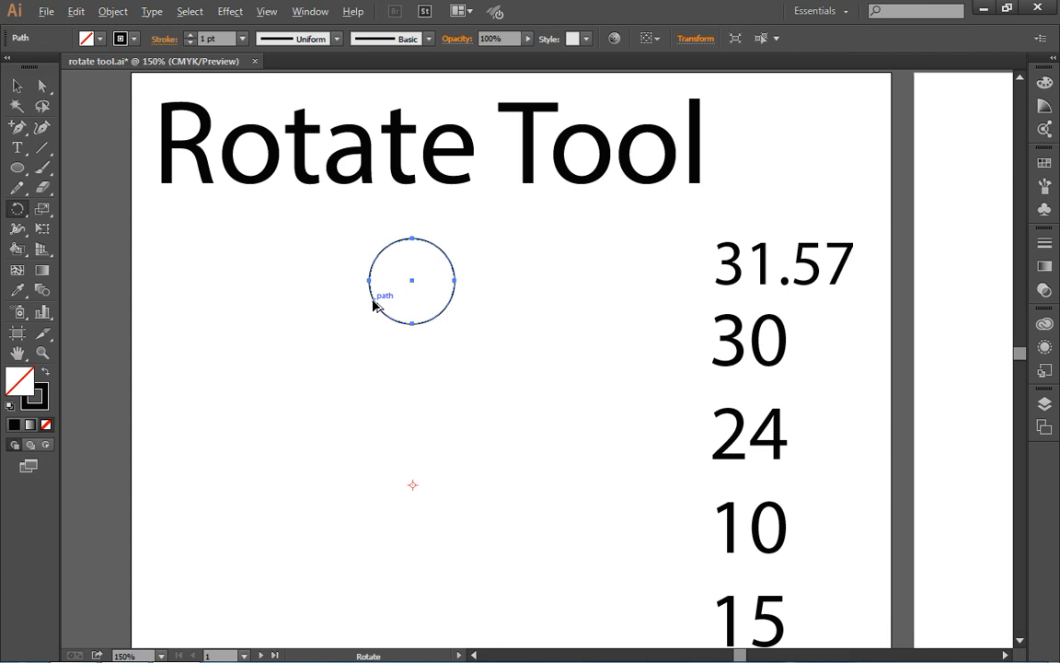
key(alt)
drag(374, 301, 299, 334)
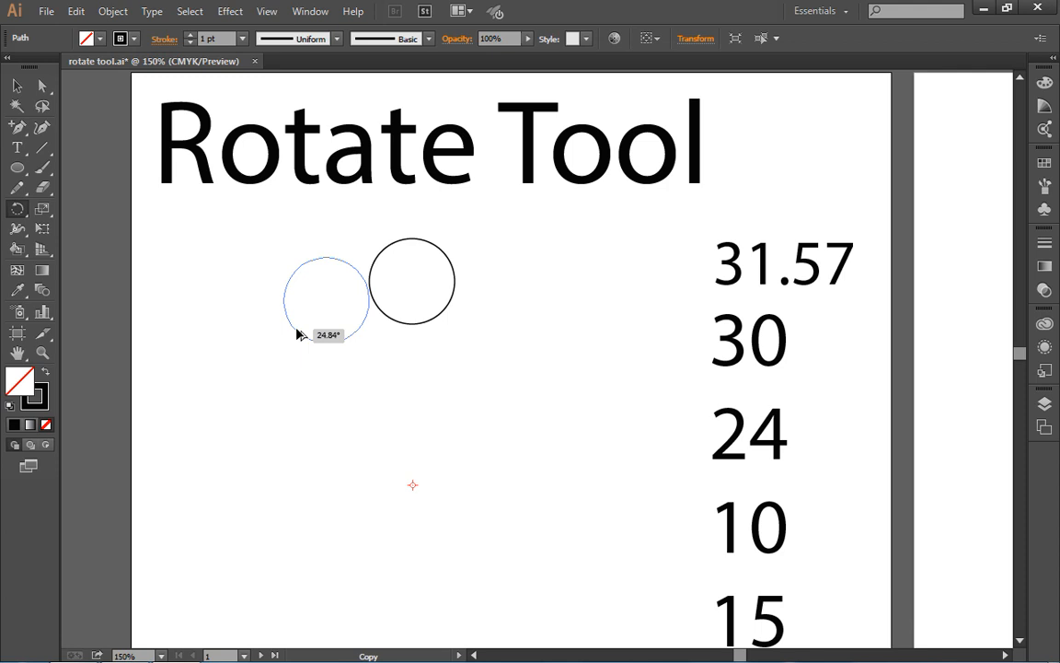
drag(297, 334, 295, 327)
key(ctrl)
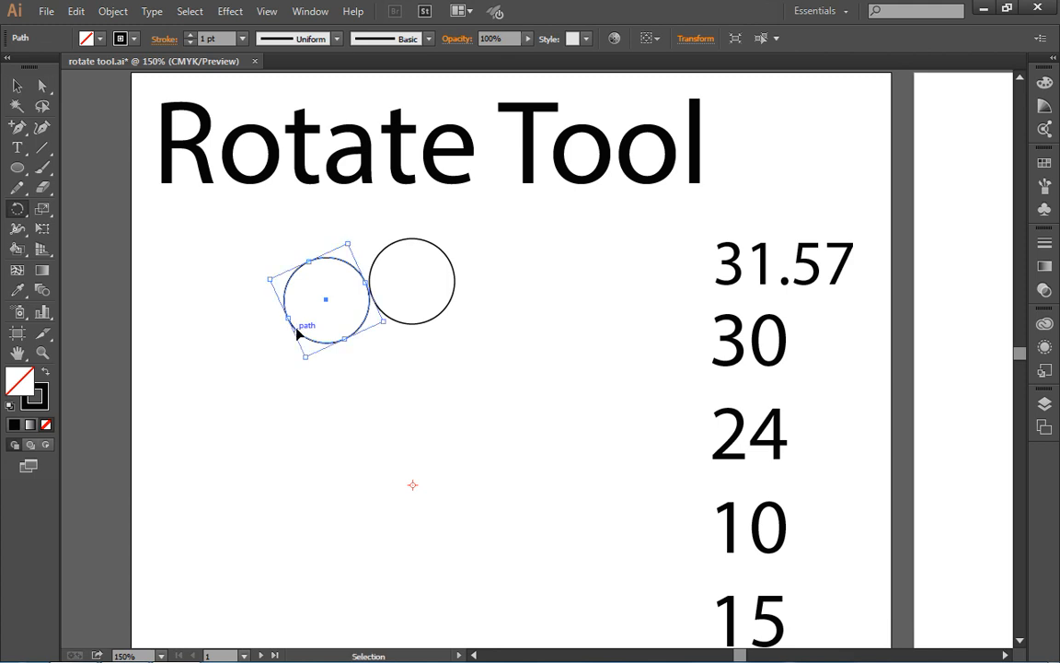
Repeat the rotated copy 12 times to build a ring of circles around the rotation point.
key(ctrl+d)
key(ctrl+d)
key(ctrl+d)
key(ctrl+d)
key(ctrl+d)
key(ctrl+d)
key(ctrl+d)
key(ctrl+d)
key(ctrl+d)
key(ctrl+d)
key(ctrl+d)
key(ctrl+d)
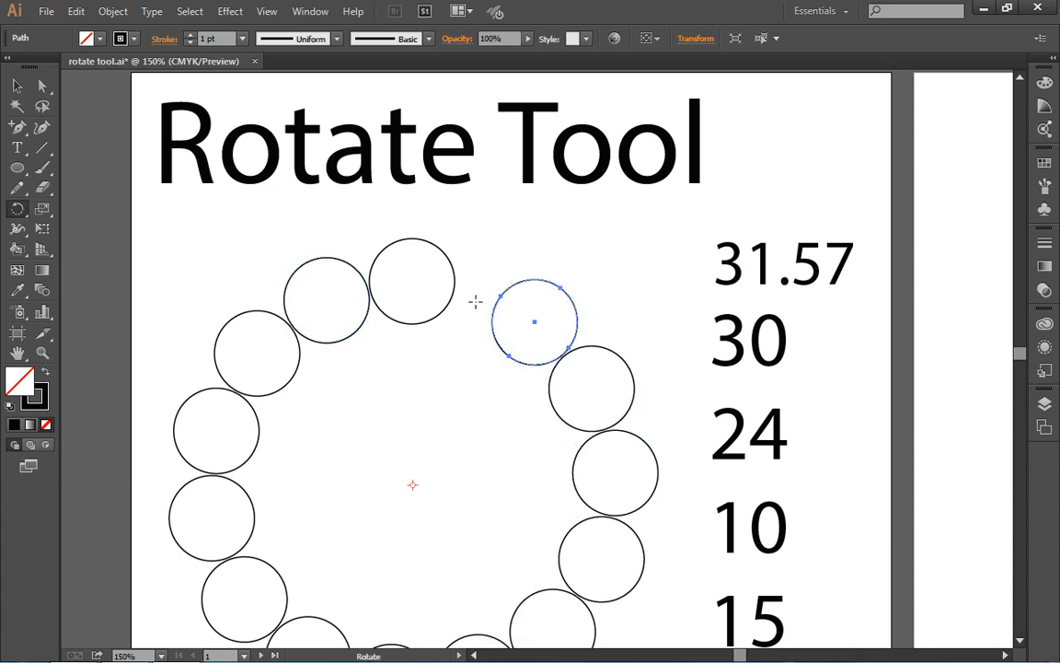
Try adding one more repeated copy in the remaining gap of the ring, and undo it.
key(ctrl)
key(ctrl+d)
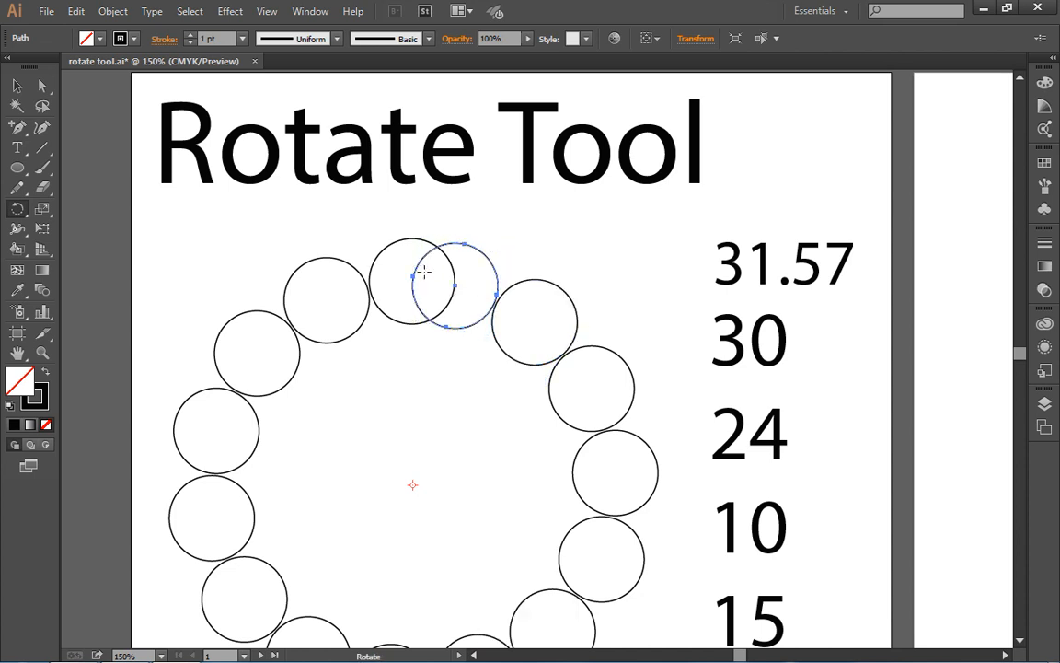
key(ctrl)
key(ctrl+z)
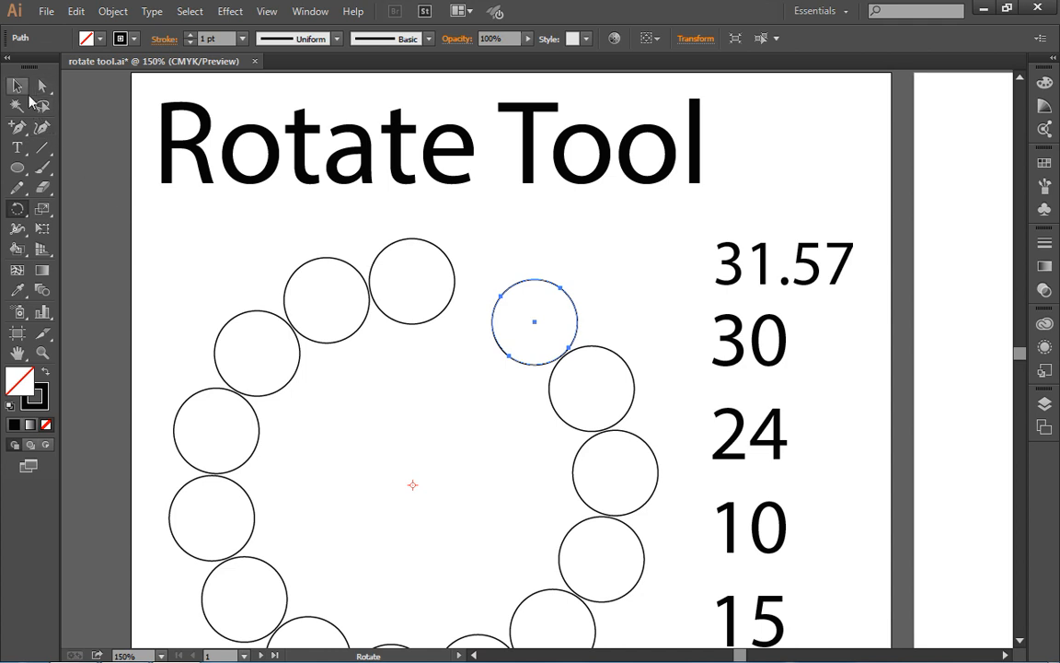
Replace the first number in the list of angles, 31.57, with 24.84.
click(16, 85)
click(20, 150)
drag(713, 262, 869, 277)
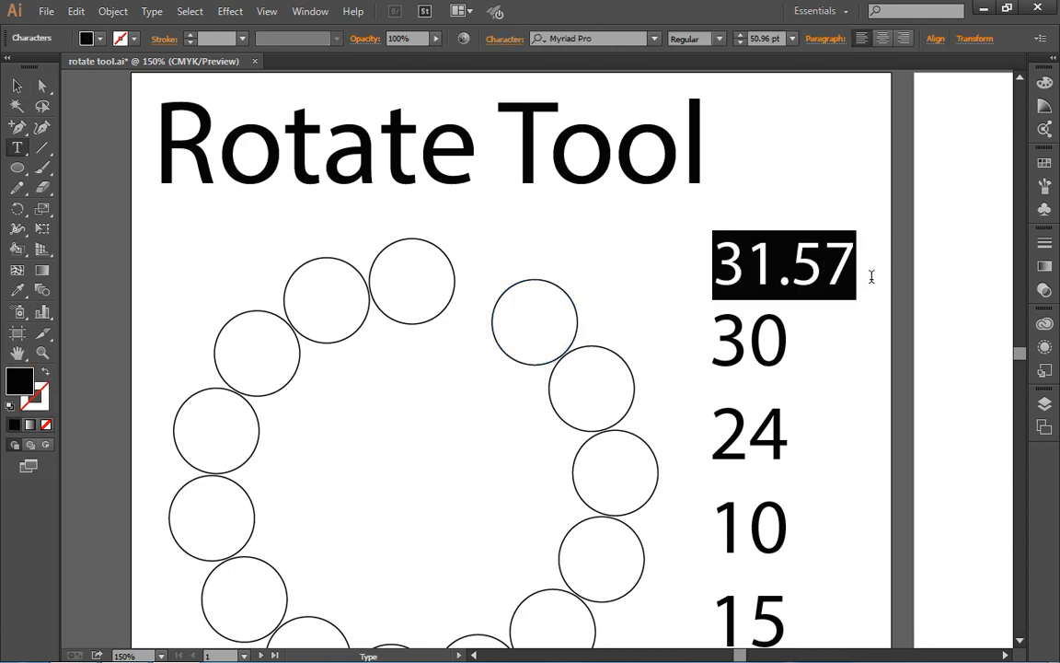
text(24)
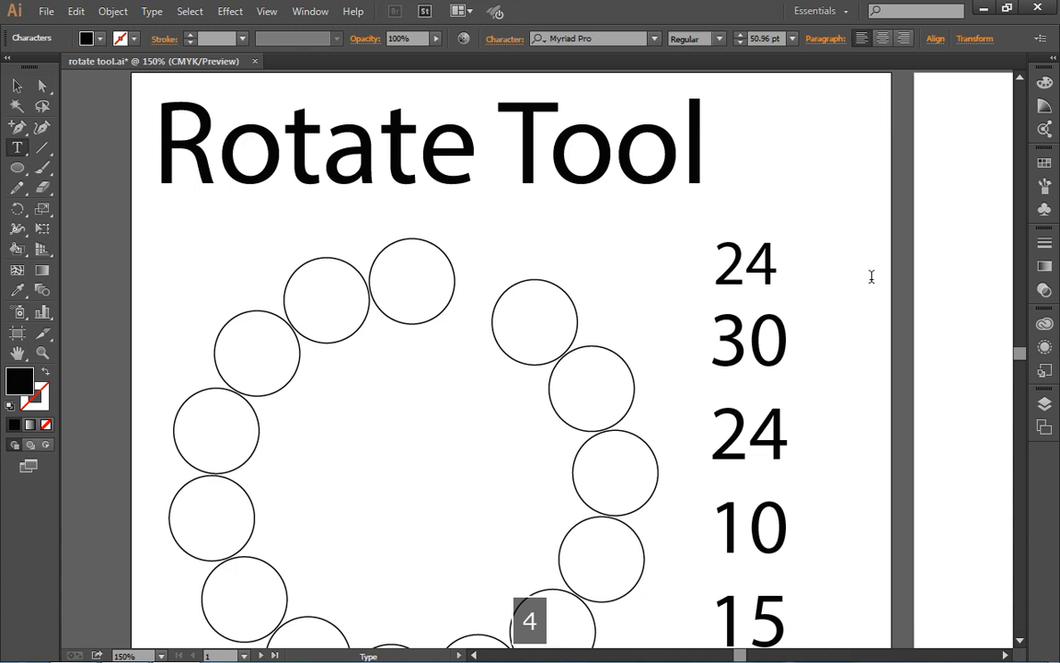
text(.84)
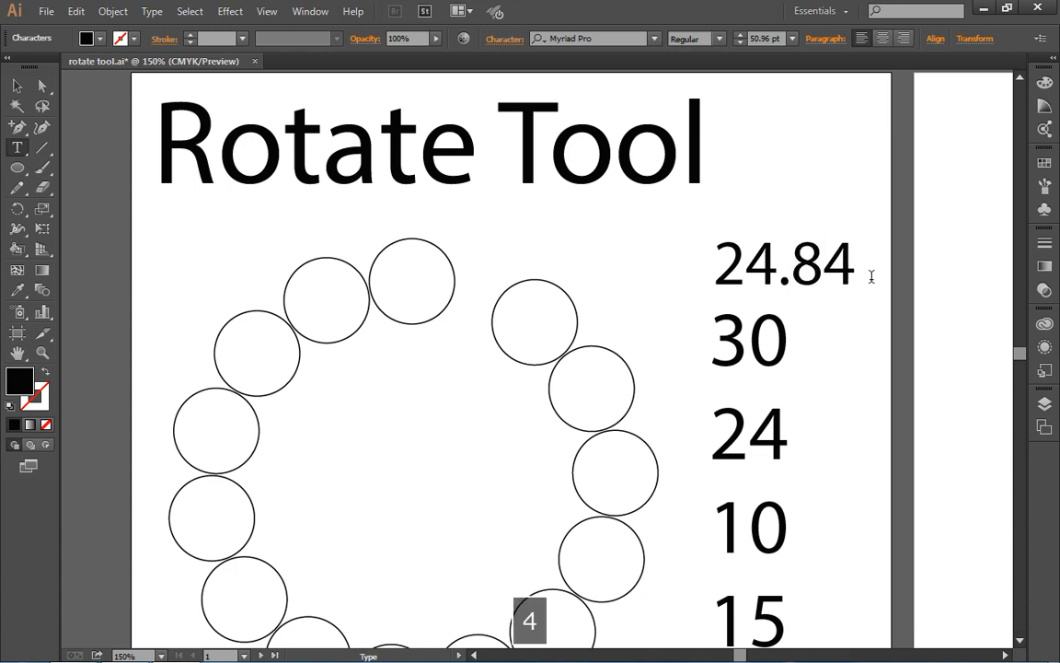
click(17, 85)
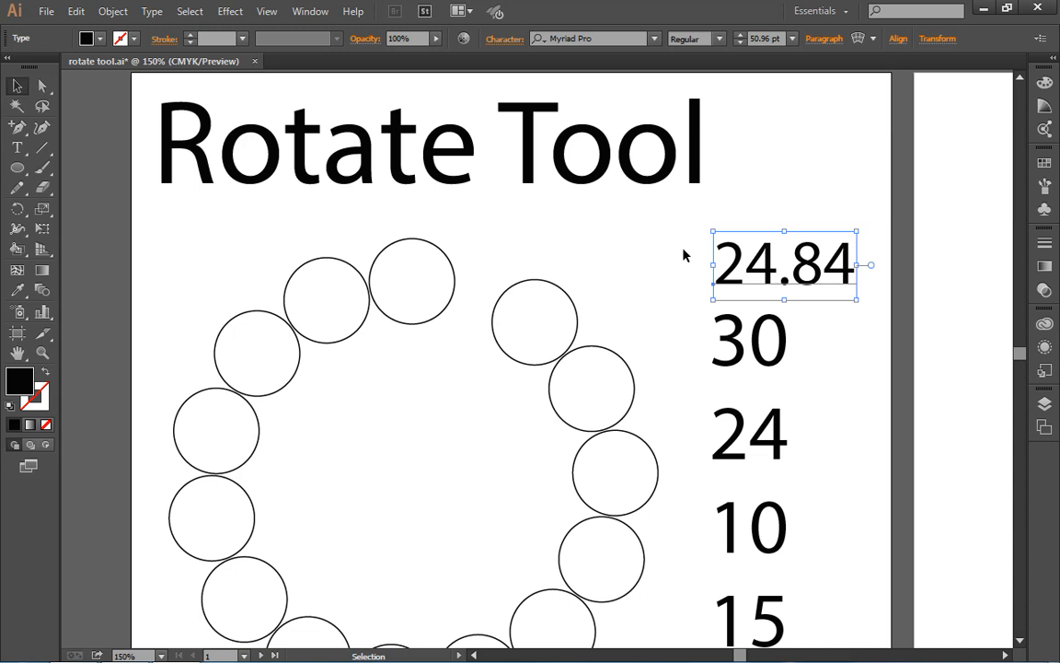
Review the ring of circles and the angle list, and examine the Number of Shapes formula on the neighbouring artboard.
scroll(686, 256, down, 2)
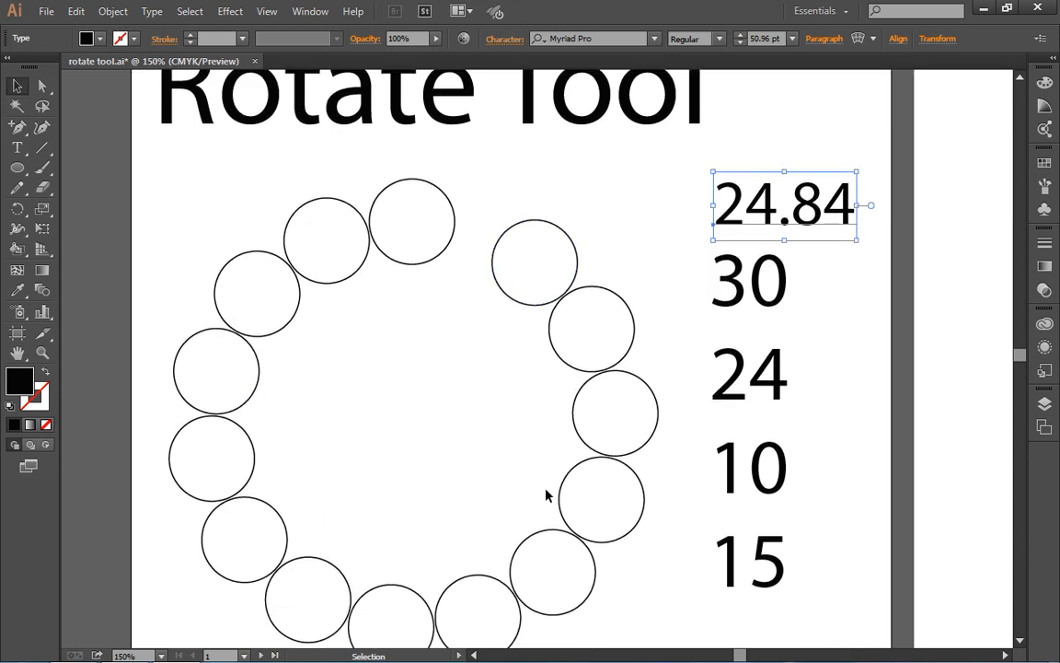
scroll(560, 329, up, 2)
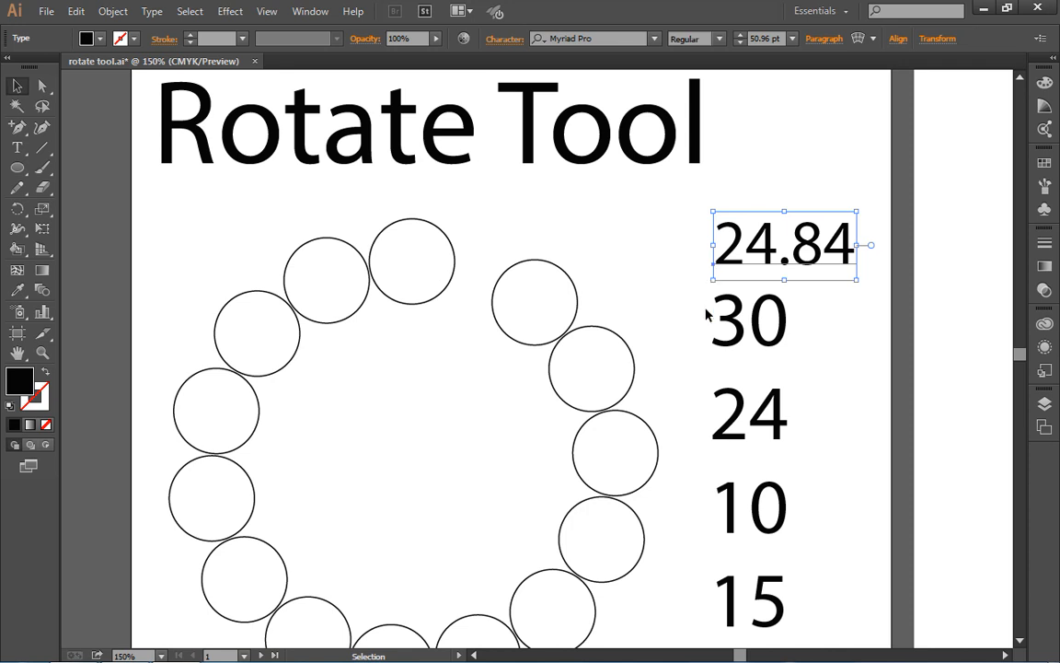
scroll(707, 314, down, 1)
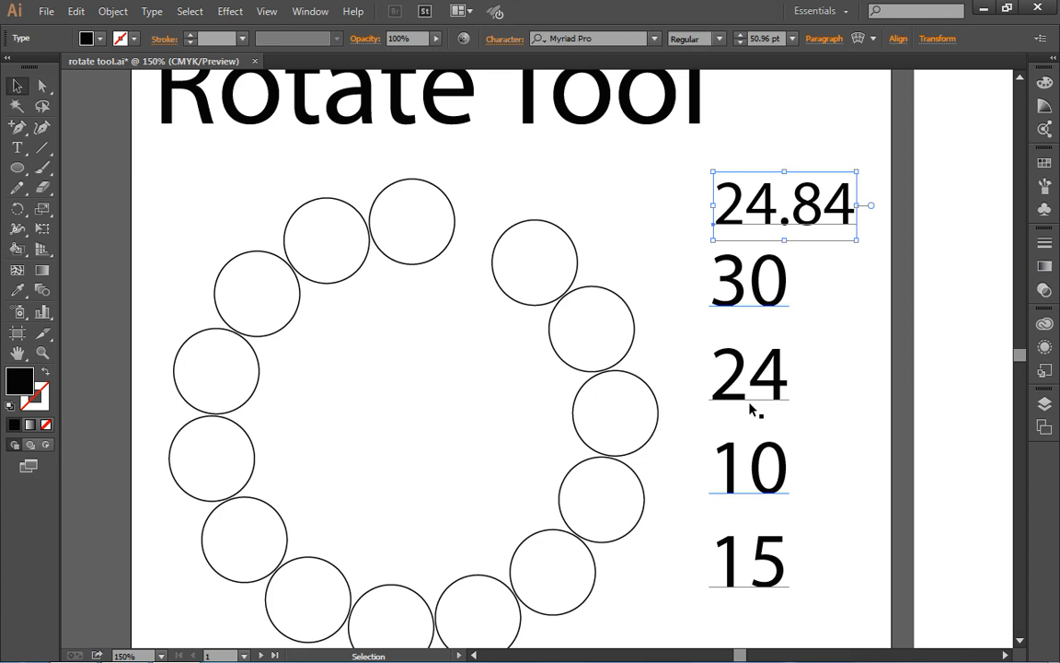
key(space)
drag(980, 284, 464, 439)
drag(729, 440, 587, 338)
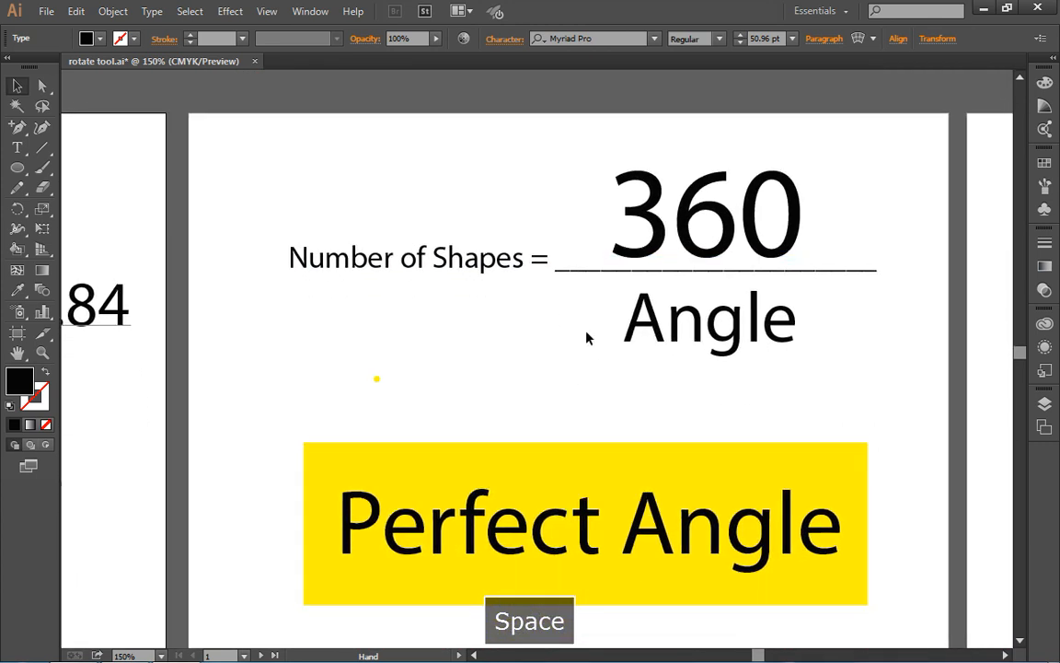